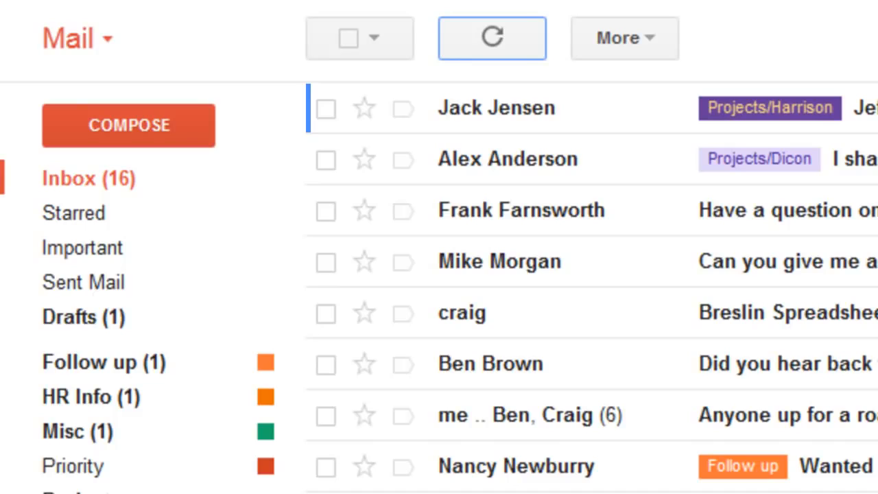
Enable Gmail keyboard shortcuts from the Shift+? reference, then close the reference.
key(shift+question)
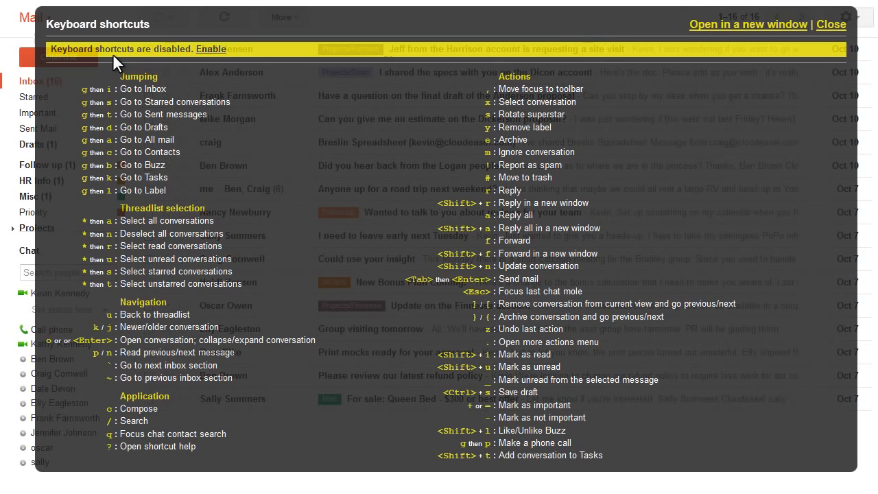
click(209, 52)
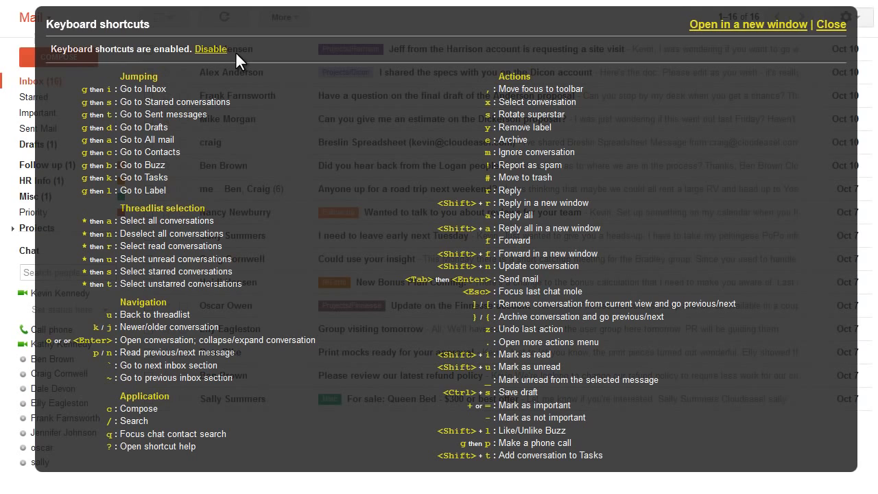
key(Escape)
click(827, 27)
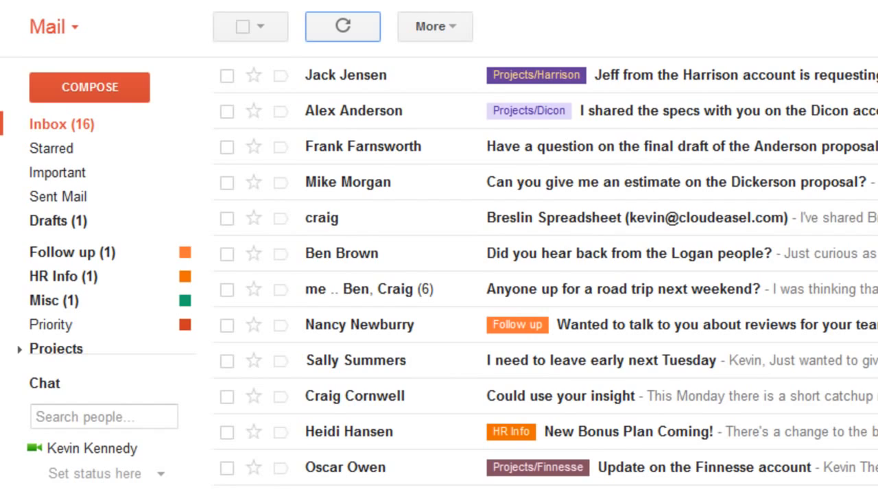
click(373, 39)
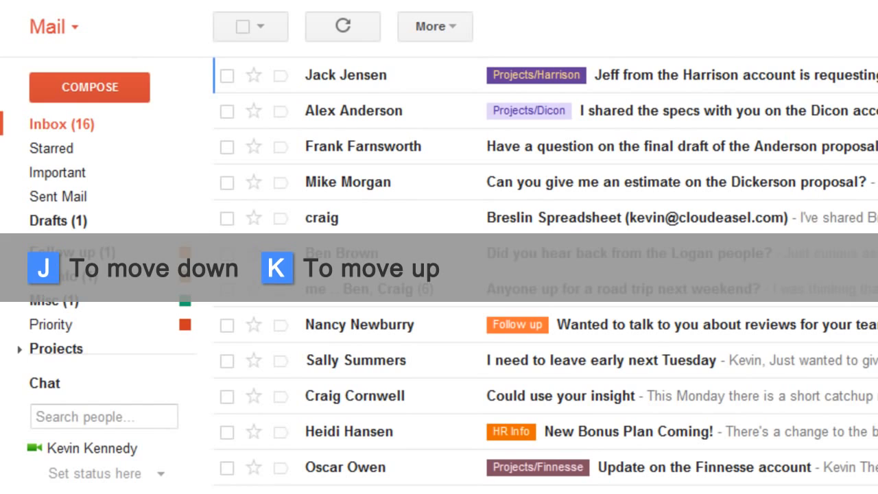
key(j)
key(j)
key(k)
key(k)
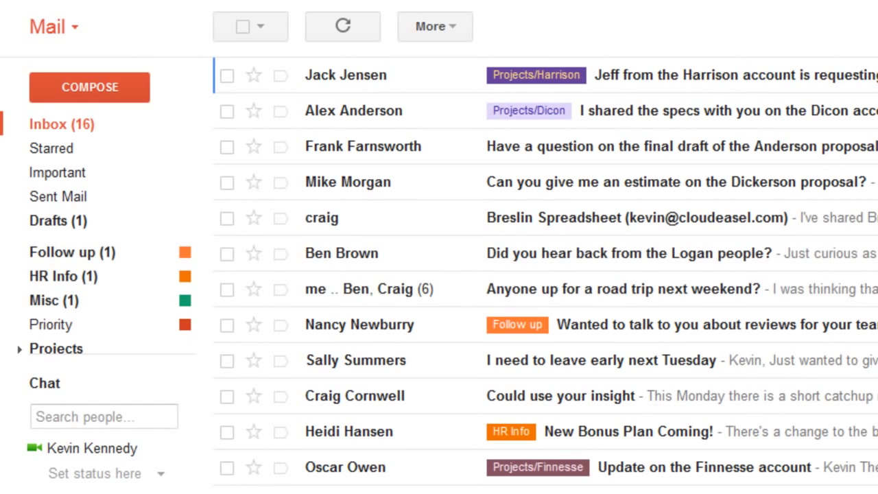
key(x)
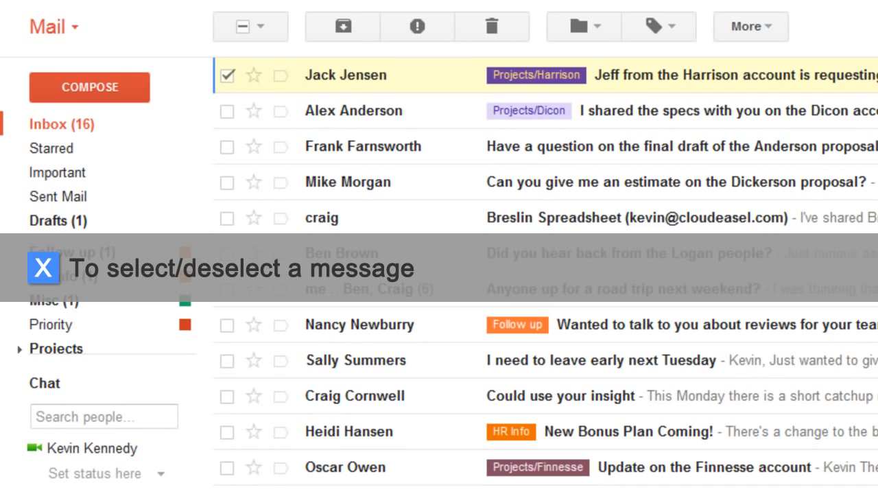
key(x)
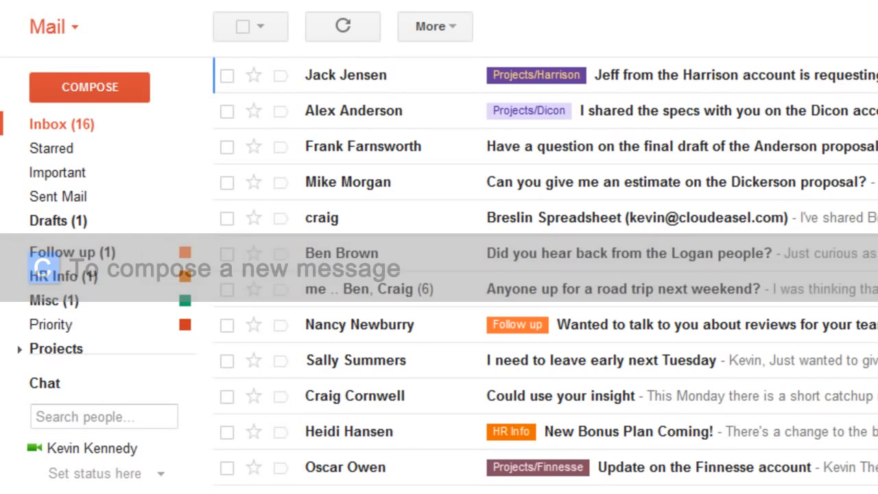
Compose a new message to two contact suggestions found via 'e' and 'j', plus a typed third address.
key(c)
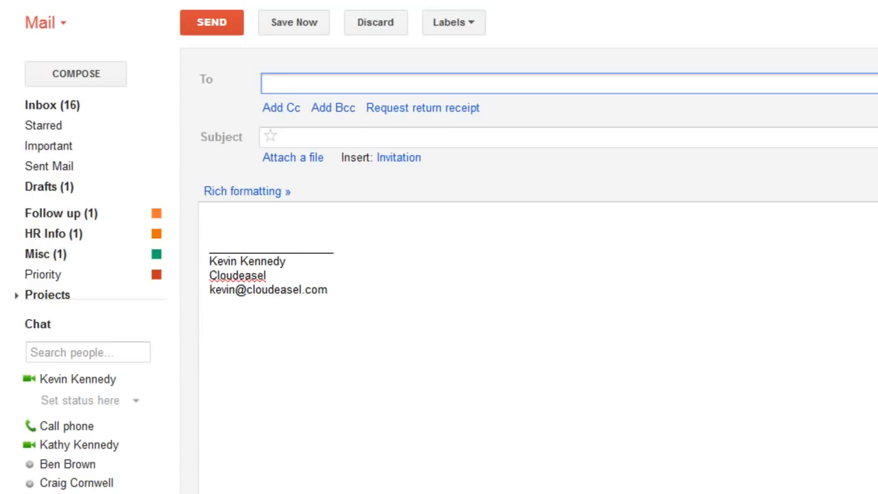
text(e)
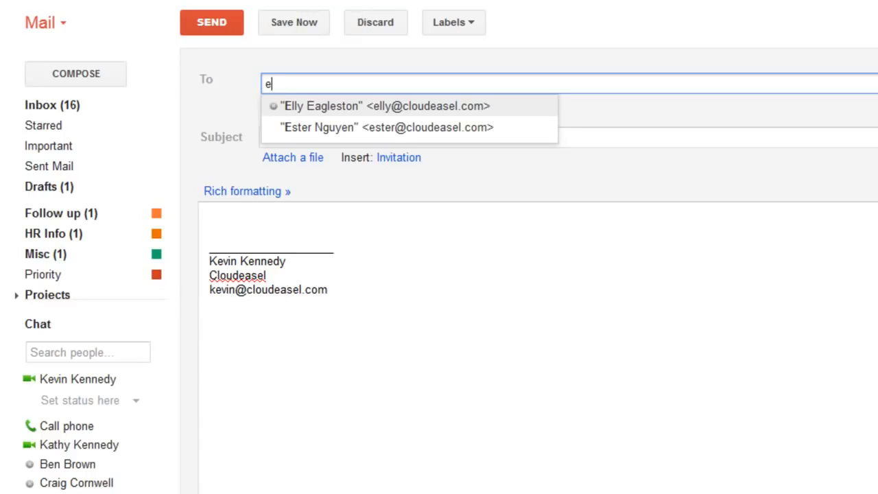
key(Down)
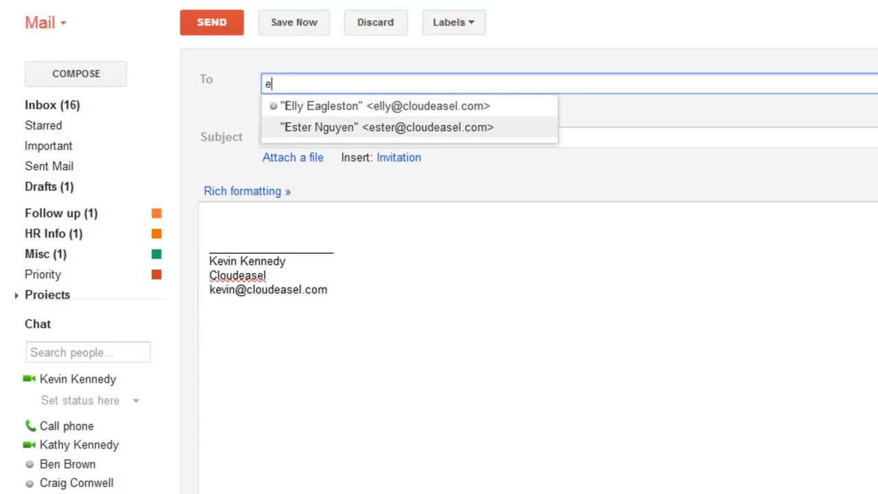
key(Return)
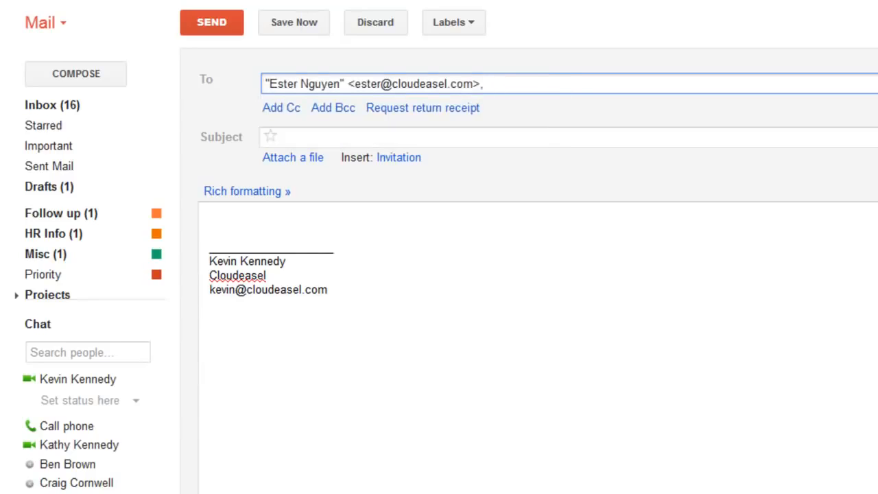
text(j)
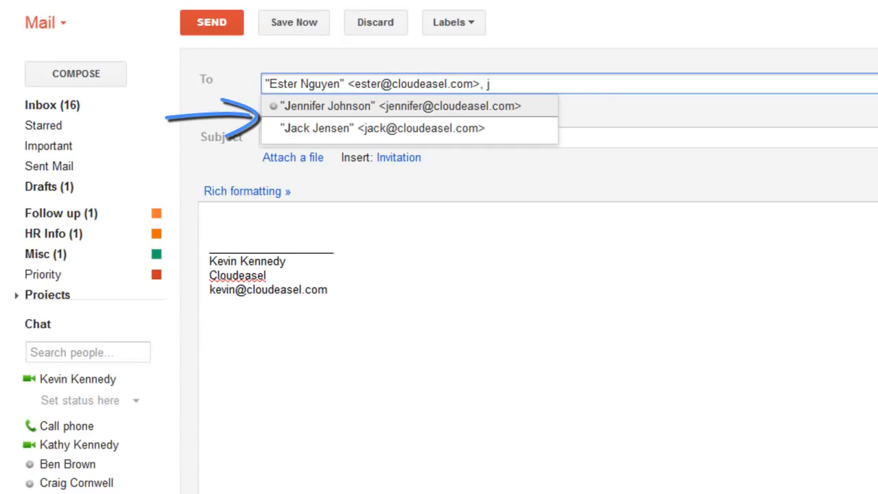
key(Down)
key(Return)
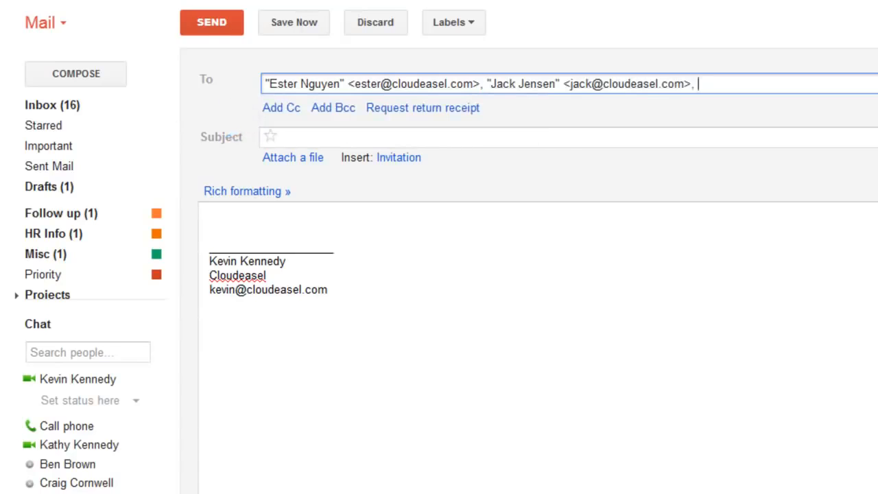
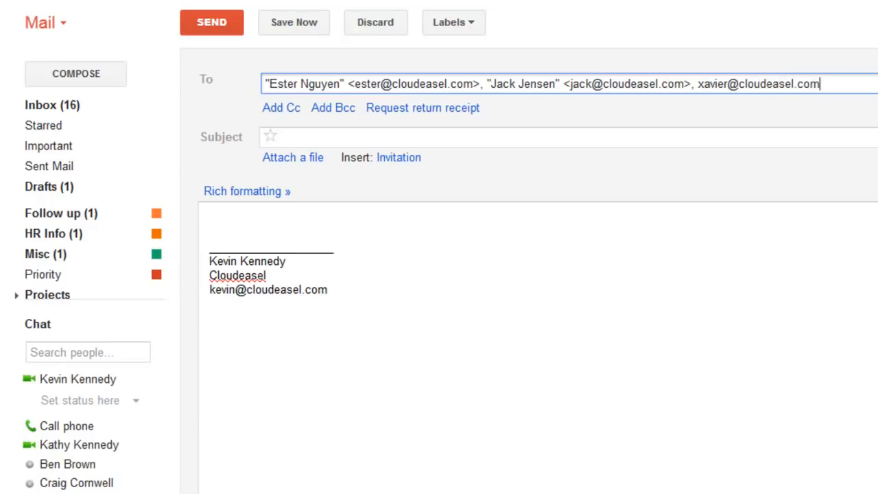
key(Tab)
key(Tab)
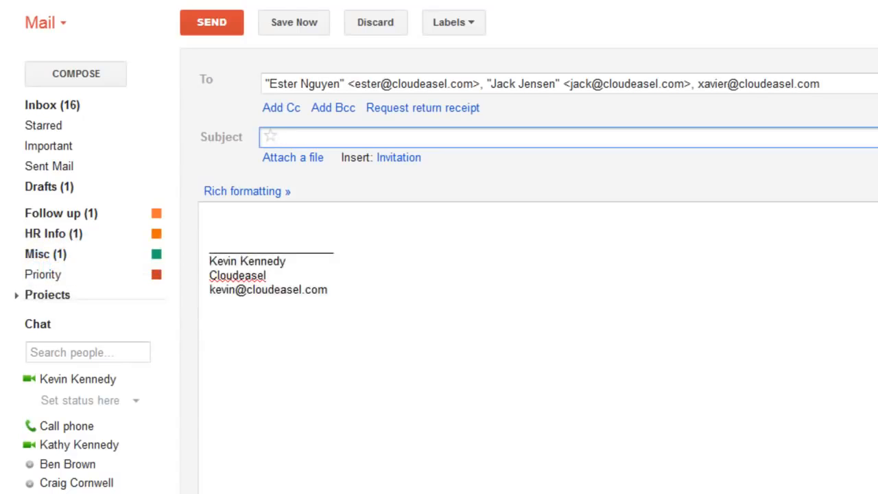
Enter the subject 'Info about our next meeting' and write the three-line fondue restaurant body.
text(Info about our next meeting)
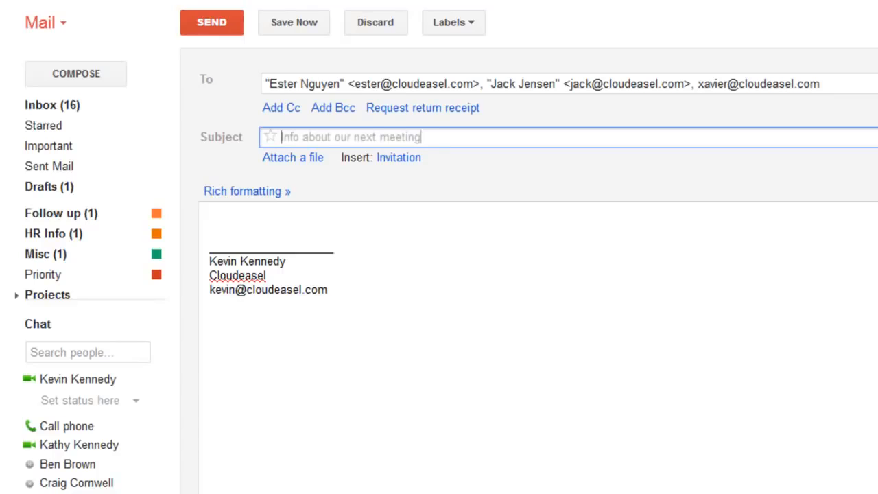
key(Tab)
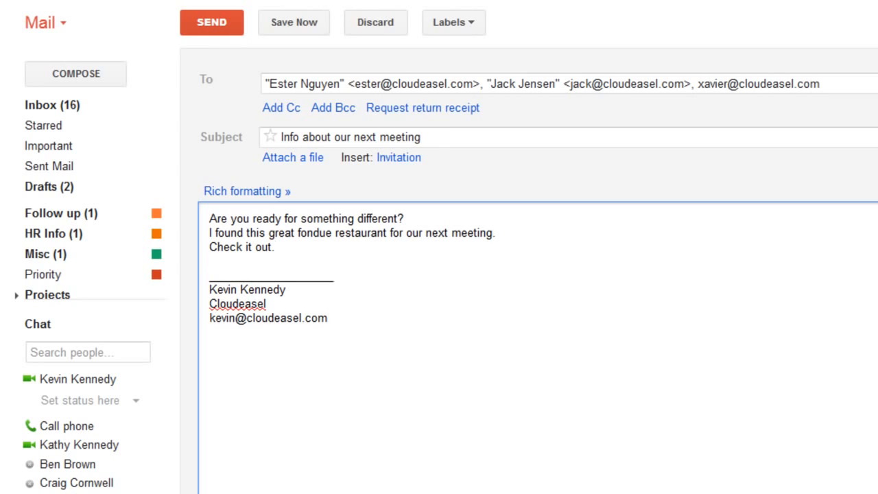
click(136, 74)
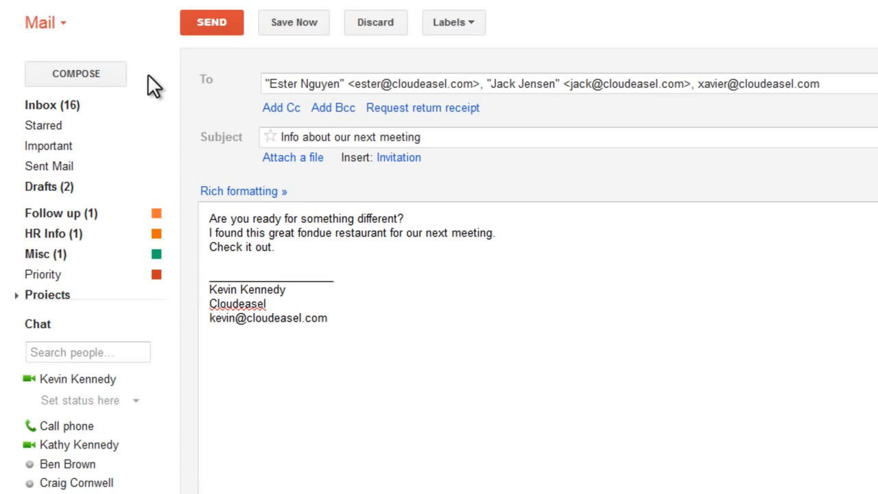
Switch to rich formatting and make the message's opening question bold.
click(237, 194)
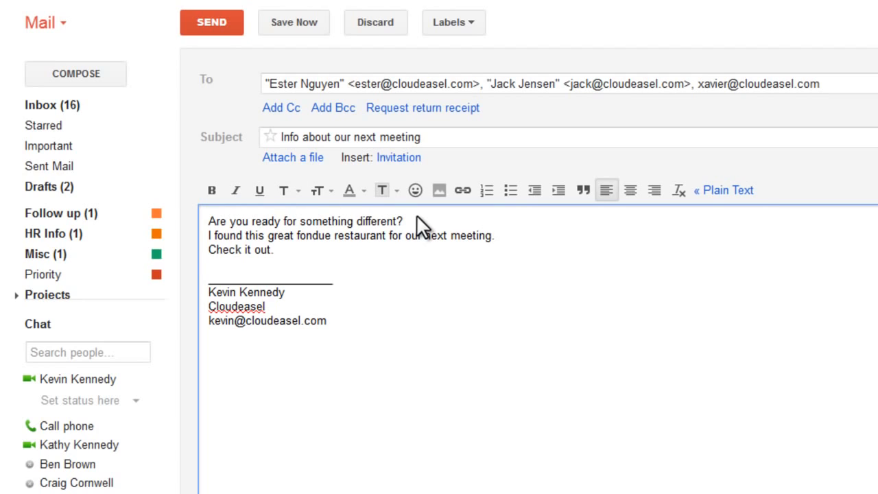
drag(416, 215, 208, 221)
click(210, 190)
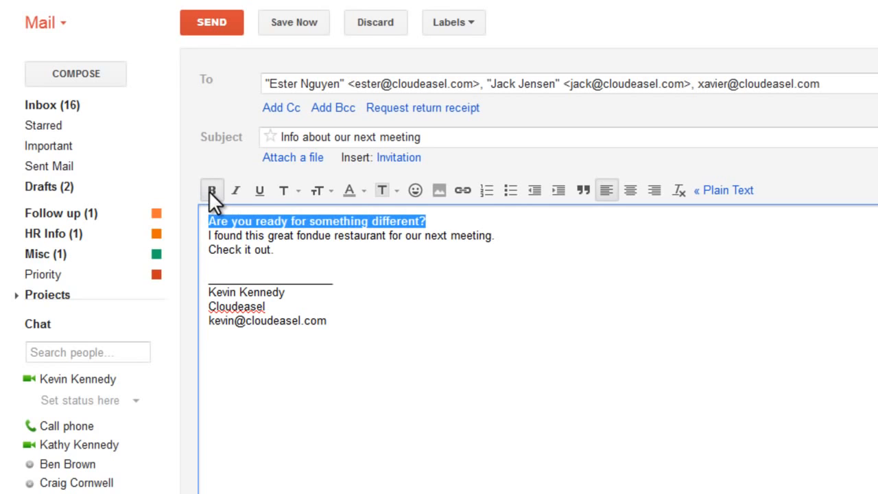
click(436, 220)
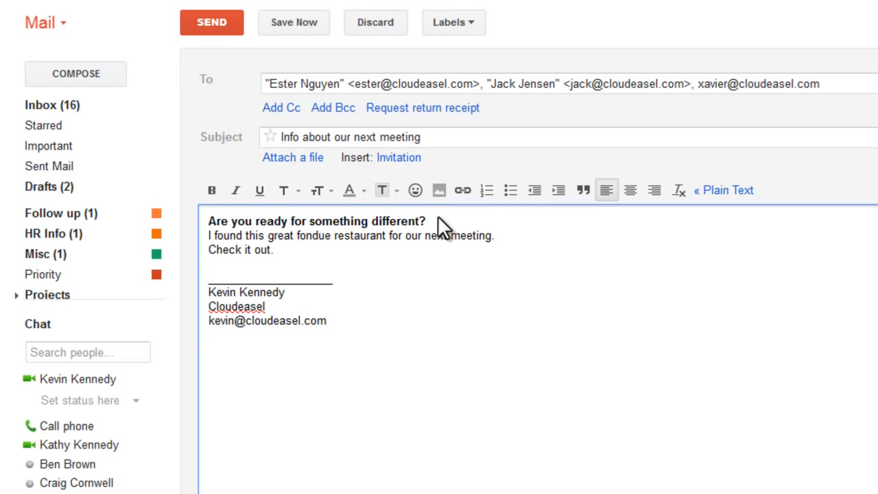
Make the word 'great' Large and blue.
double_click(283, 236)
click(320, 199)
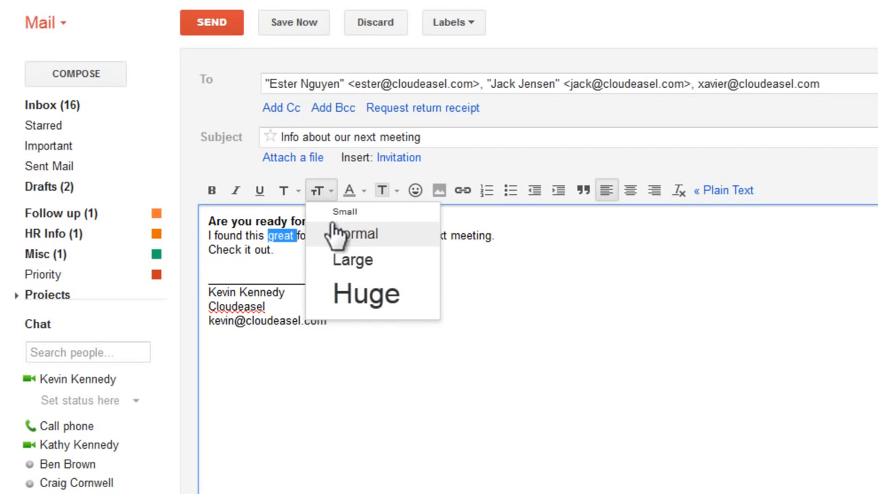
click(350, 260)
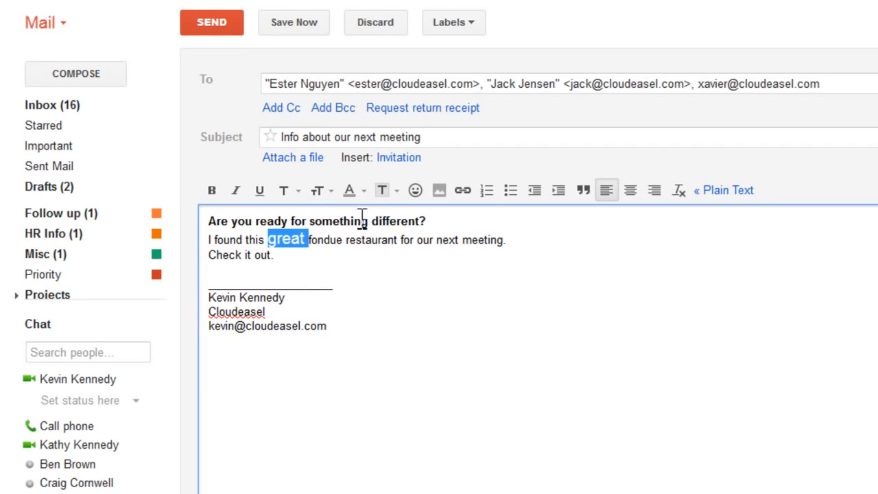
click(356, 196)
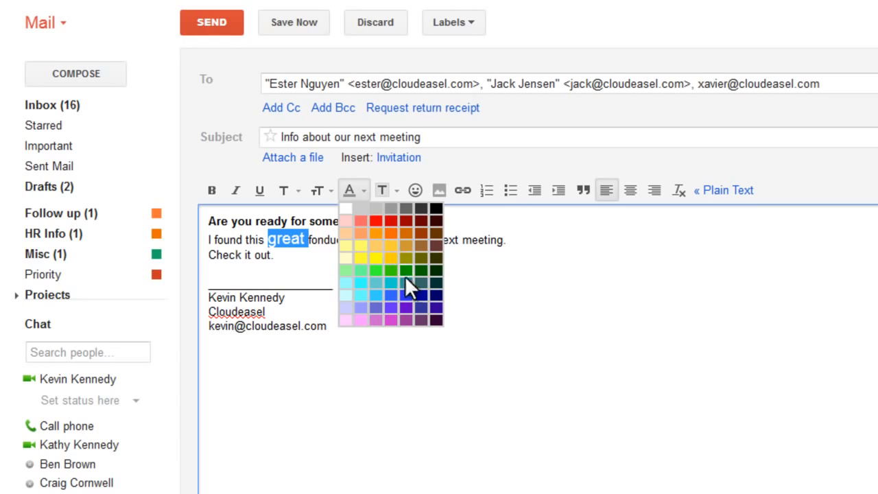
click(406, 293)
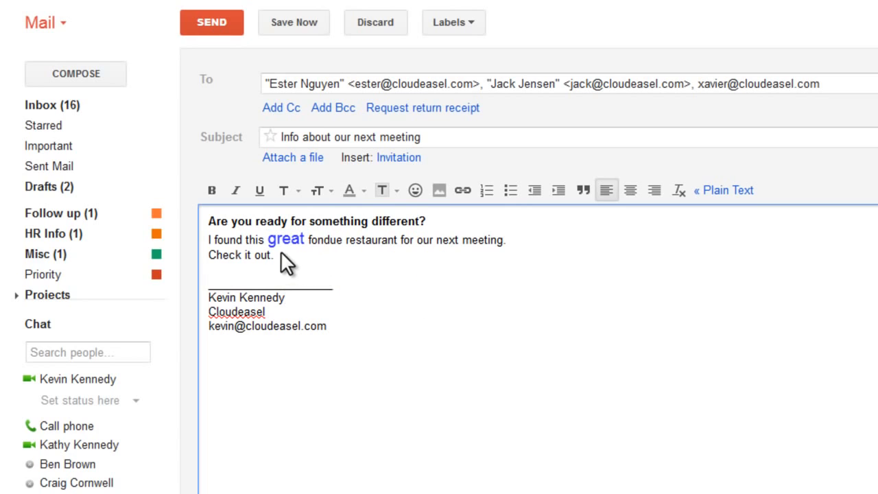
drag(278, 254, 211, 266)
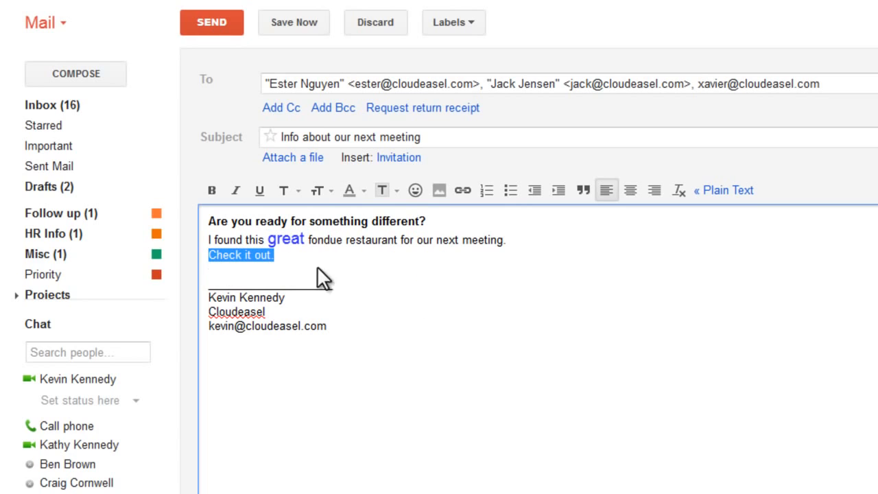
click(460, 195)
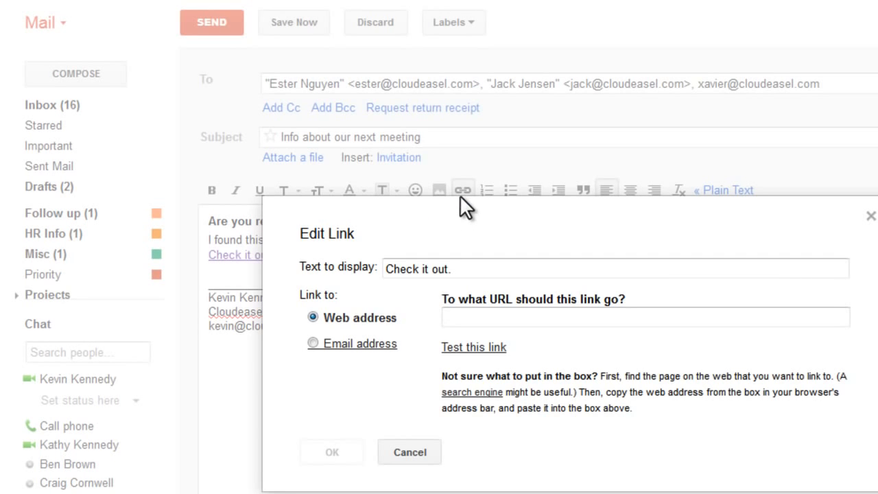
text(http://www.lafondue.com/main.html)
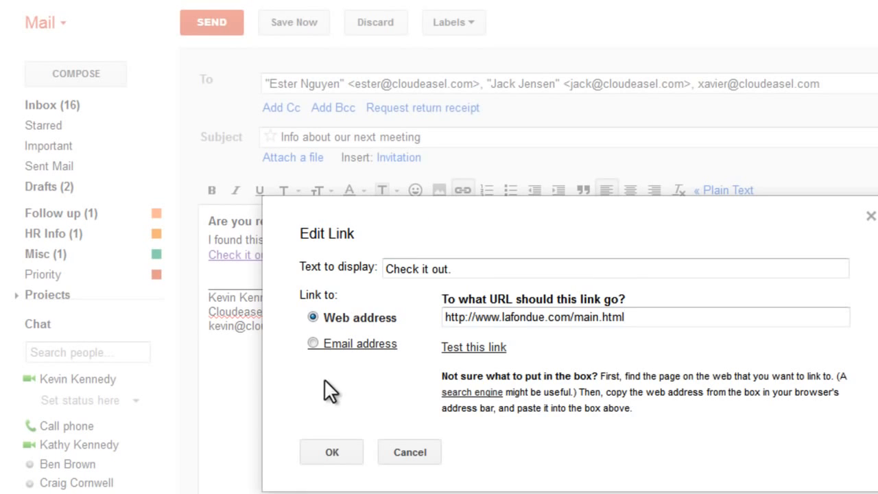
click(350, 450)
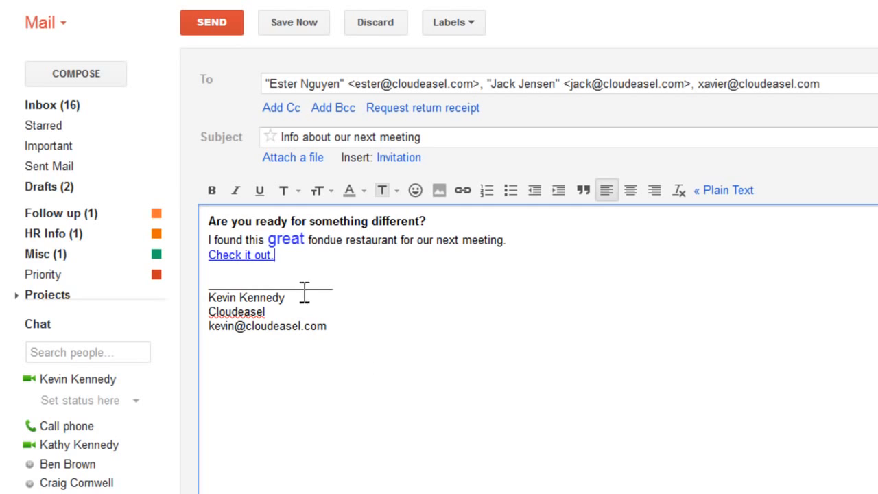
Attach Meeting Agenda.pdf (191K) from the Meeting Items folder to the draft.
click(293, 159)
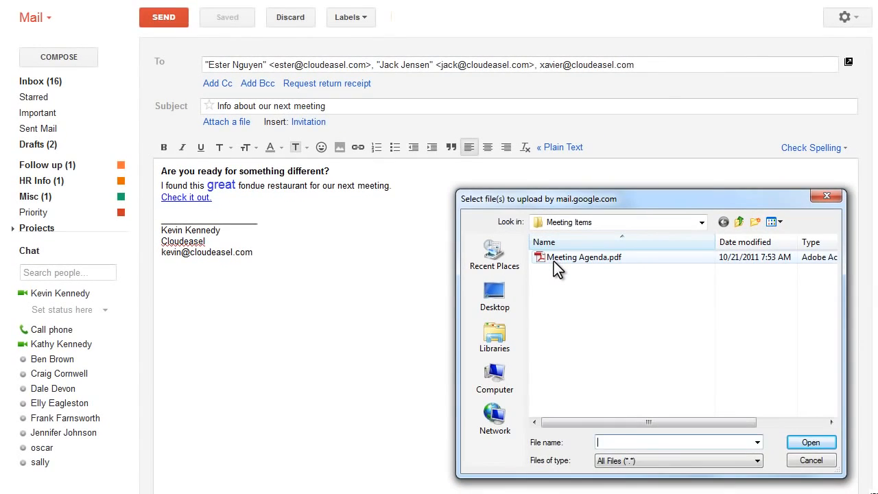
click(704, 332)
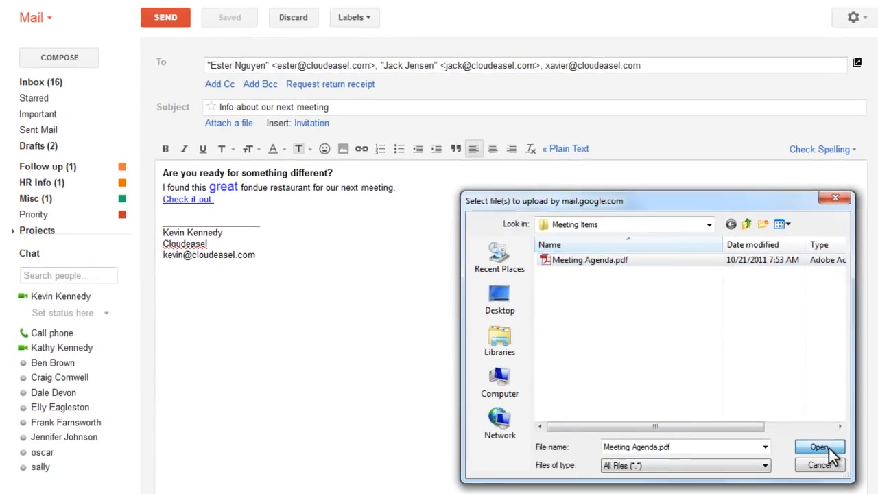
click(811, 442)
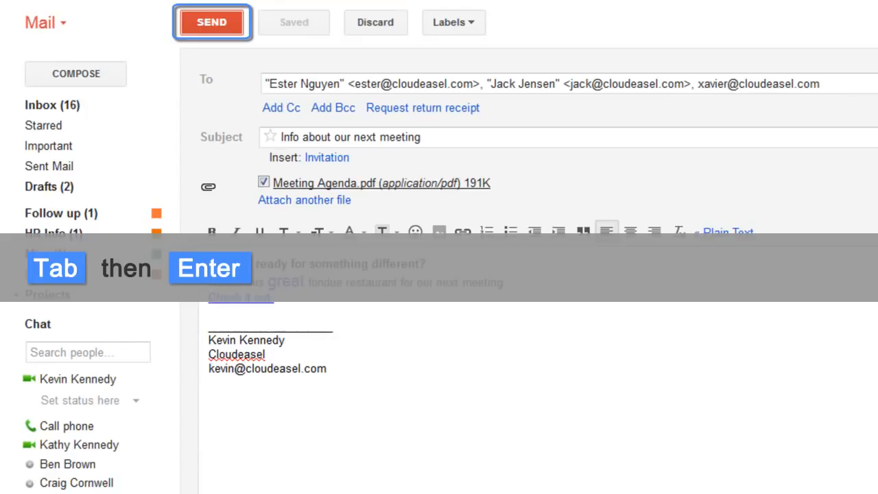
Send the meeting email, then display the keyboard shortcuts list over the inbox.
key(Return)
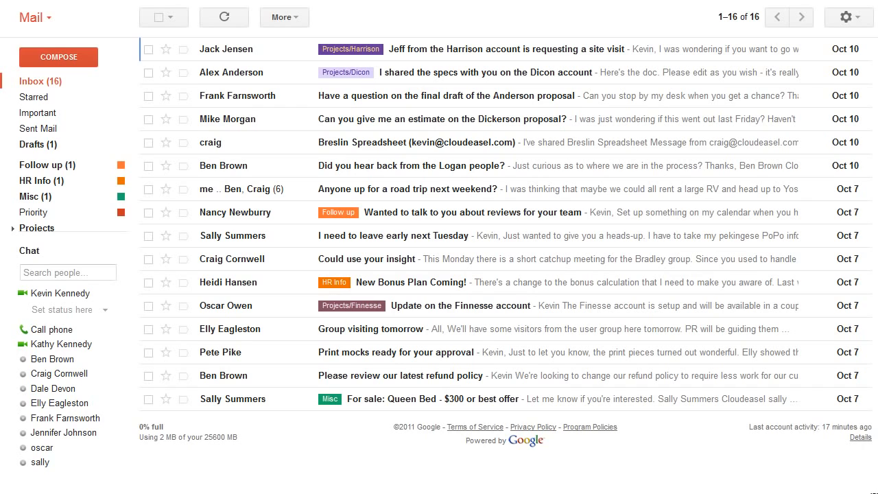
key(shift+question)
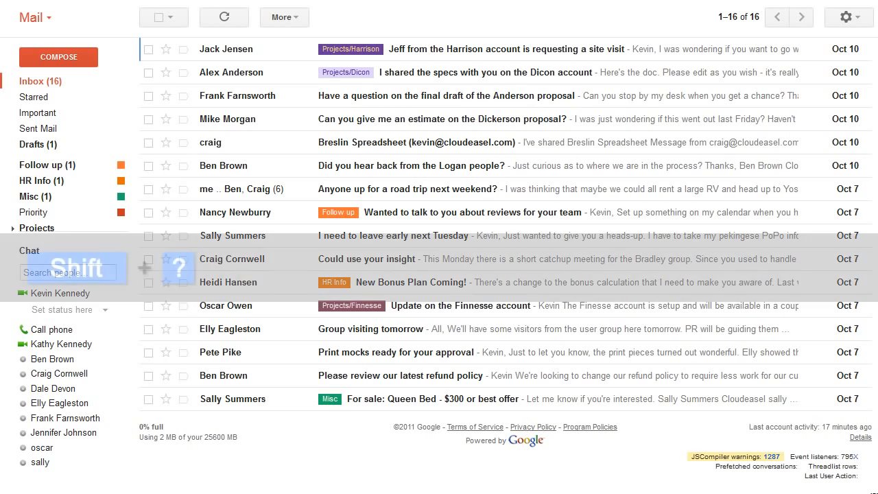